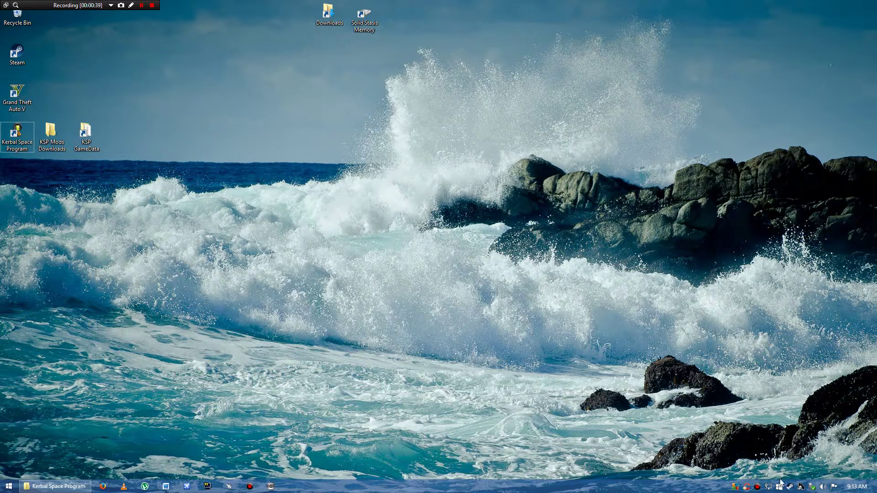
Step: Bring up Bandicam's Video tab showing AVI with MPEG-1 video and PCM audio
left_click(757, 487)
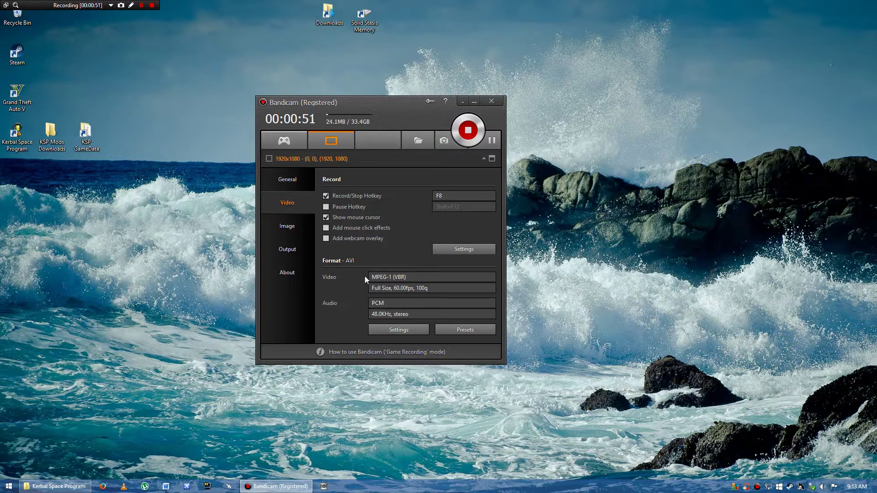
Step: In the AVI format settings, choose PCM as the audio codec
left_click(394, 331)
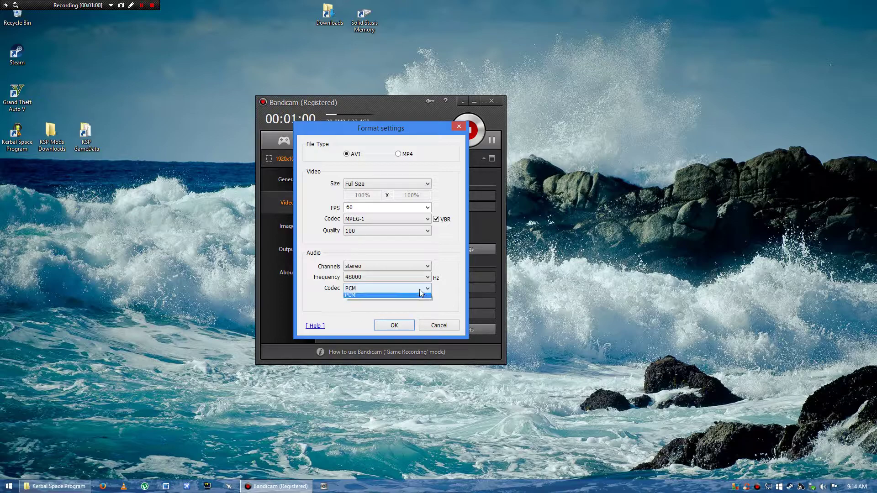
left_click(391, 289)
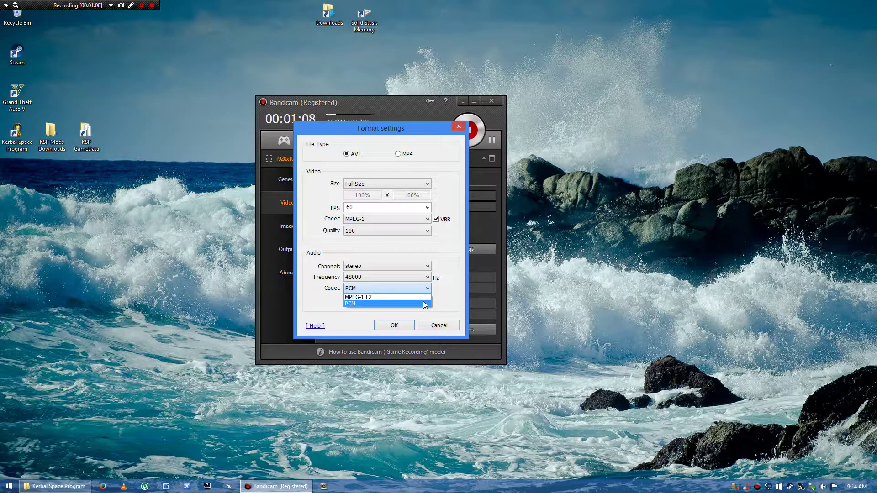
left_click(423, 301)
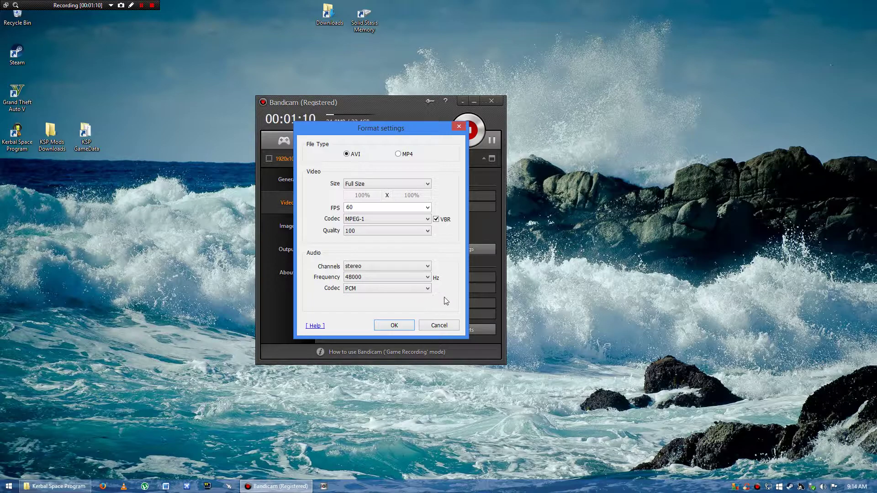
left_click(390, 325)
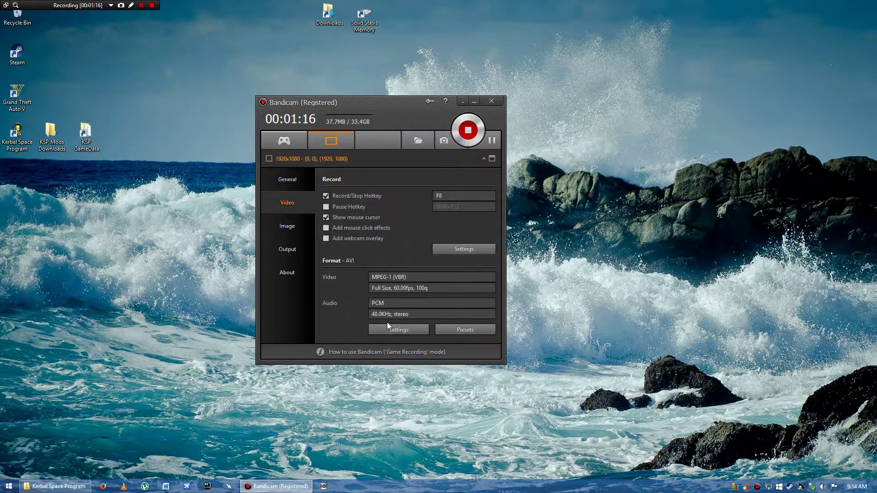